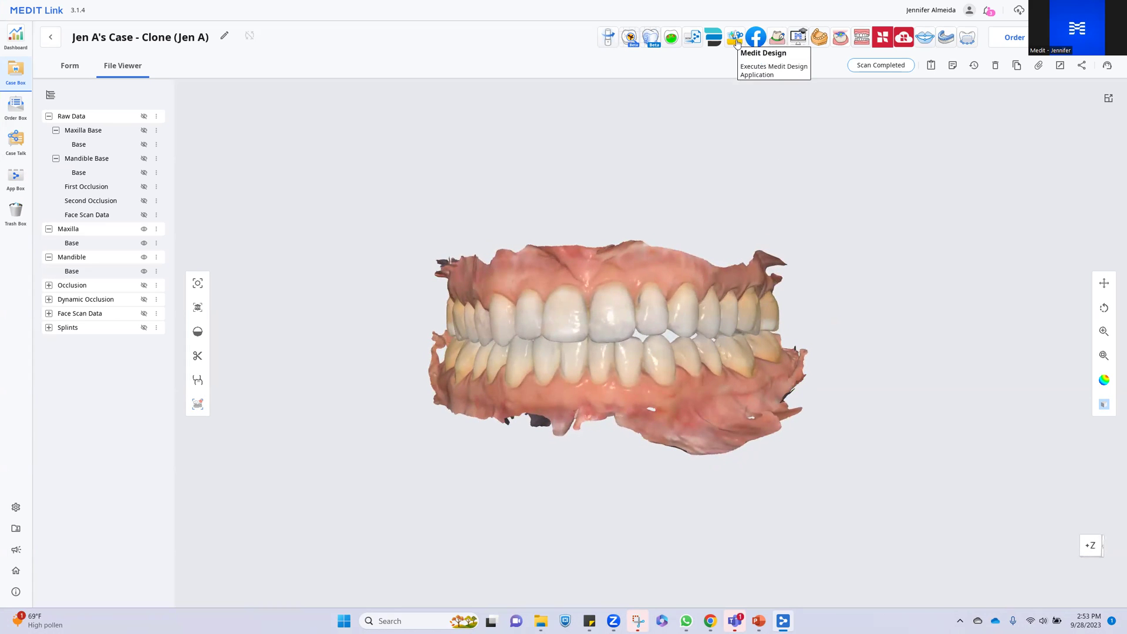
# Switch to Medit Design, continue into the app, and choose the Maxilla Base scan of the cloned case for import.
pyautogui.click(735, 38)
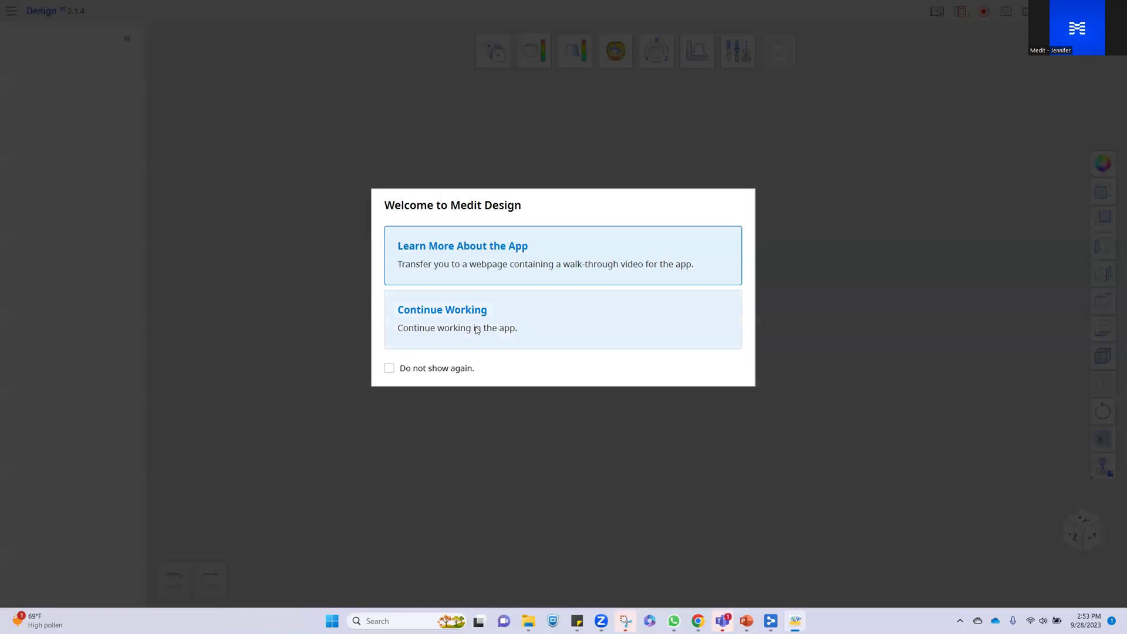
pyautogui.click(477, 330)
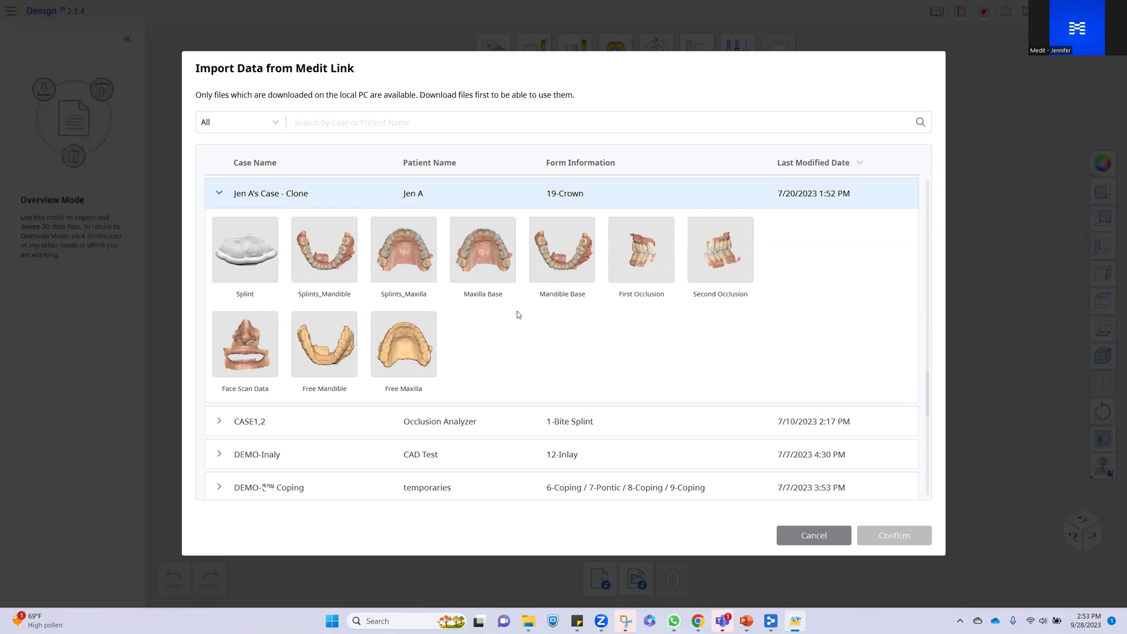
pyautogui.click(479, 244)
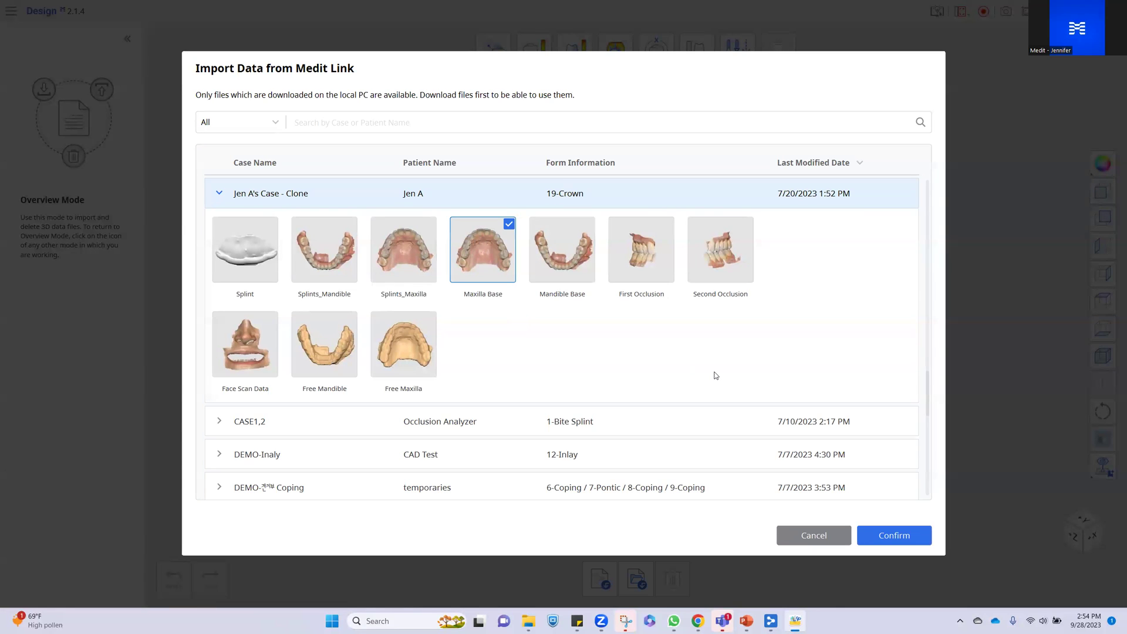
# Add the Maxilla Base scan from the pre-clinical scans case to the selection and import both scans.
pyautogui.scroll(10, 830, 317)
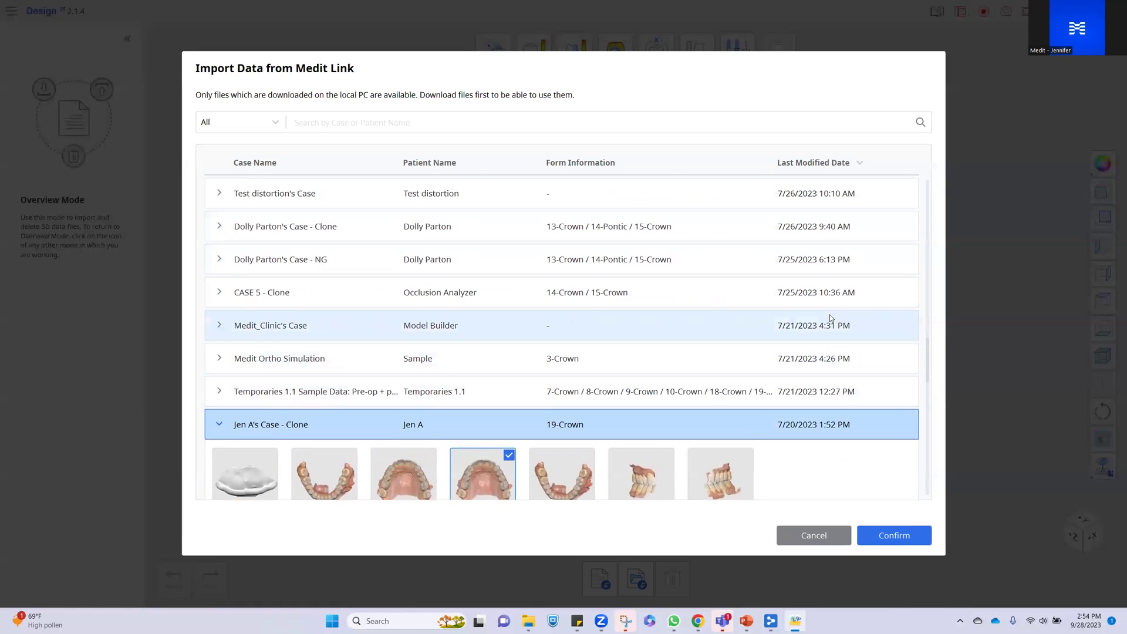
pyautogui.scroll(10, 751, 314)
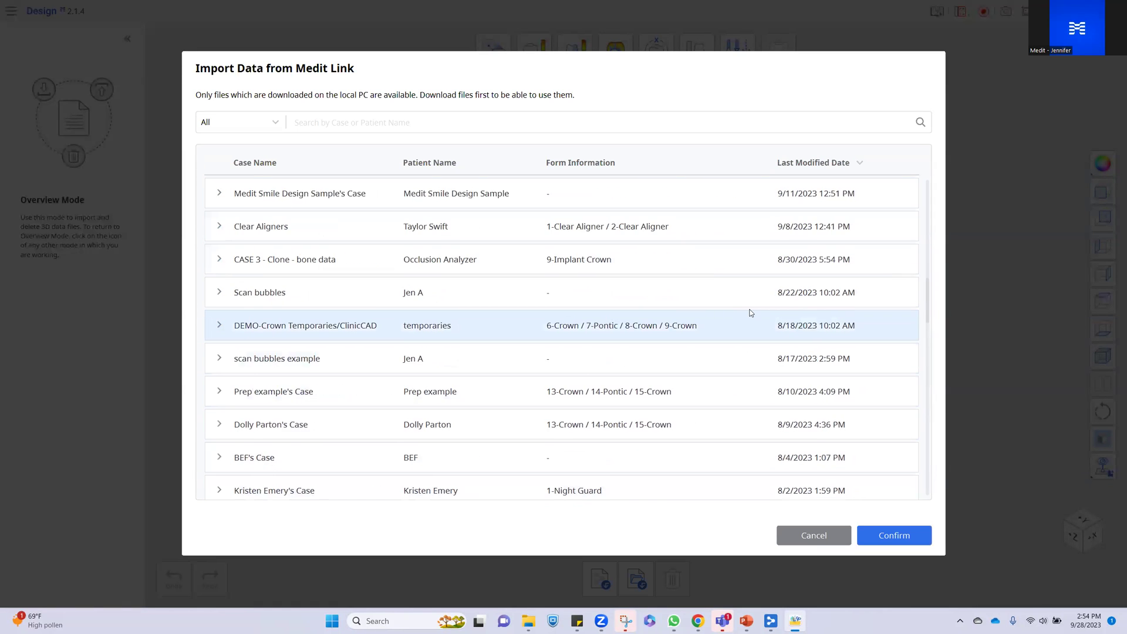
pyautogui.scroll(8, 751, 314)
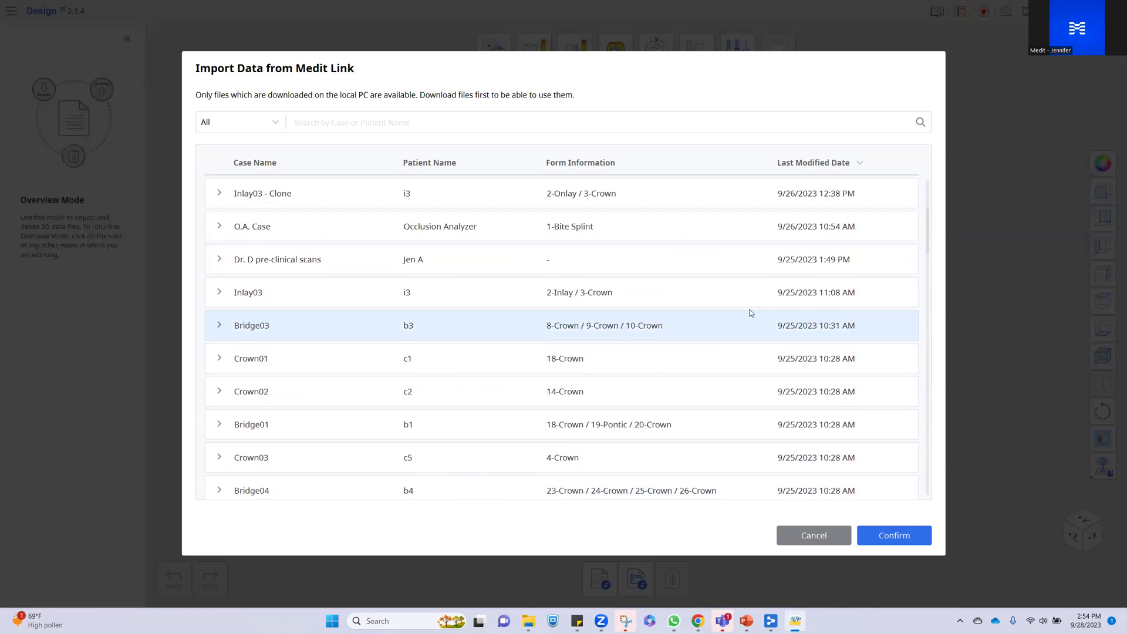
pyautogui.click(518, 291)
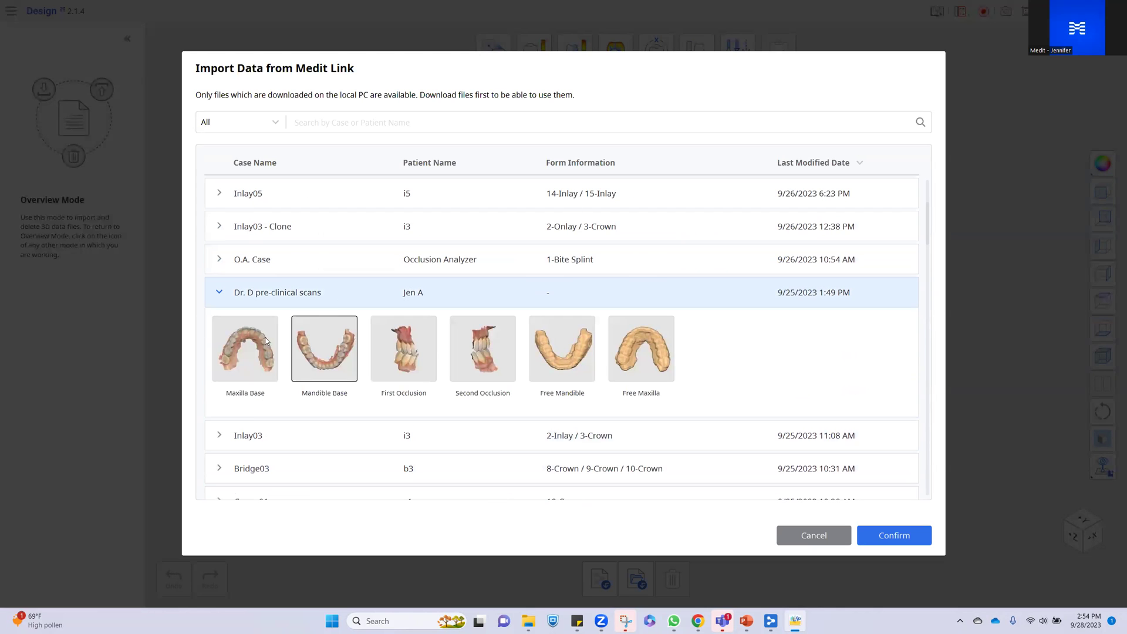
pyautogui.click(246, 347)
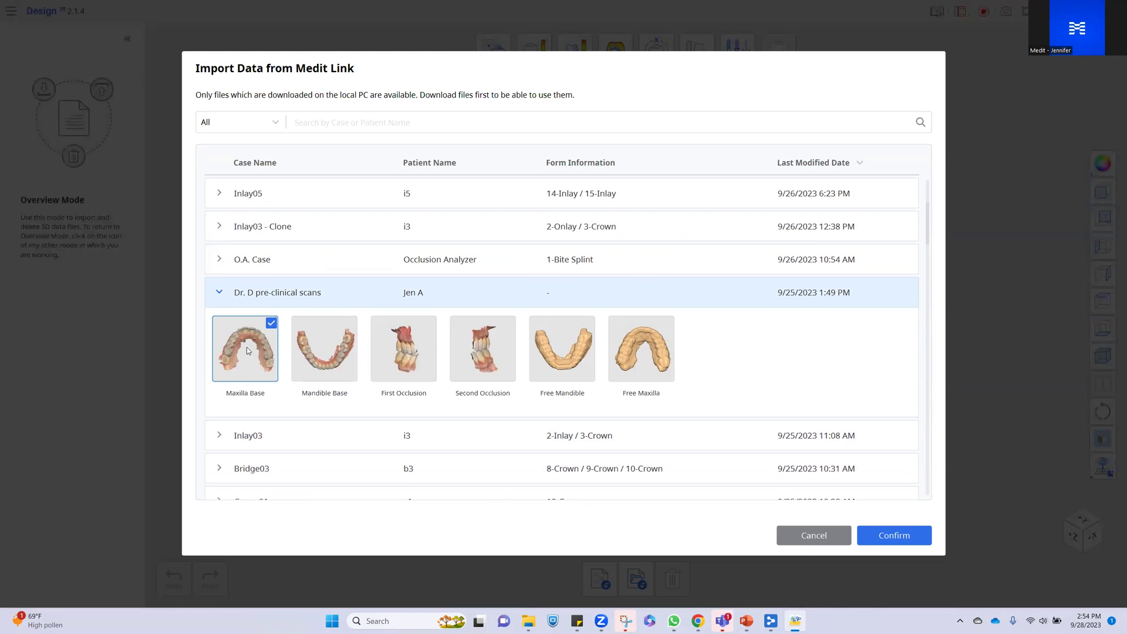
pyautogui.click(889, 536)
# Start aligning the scans with the cloned case's Maxilla Base as reference and the pre-clinical Maxilla Base as target.
pyautogui.scroll(6, 728, 393)
pyautogui.moveTo(622, 461); pyautogui.dragTo(636, 239, button='right')
pyautogui.moveTo(622, 375); pyautogui.dragTo(507, 239, button='right')
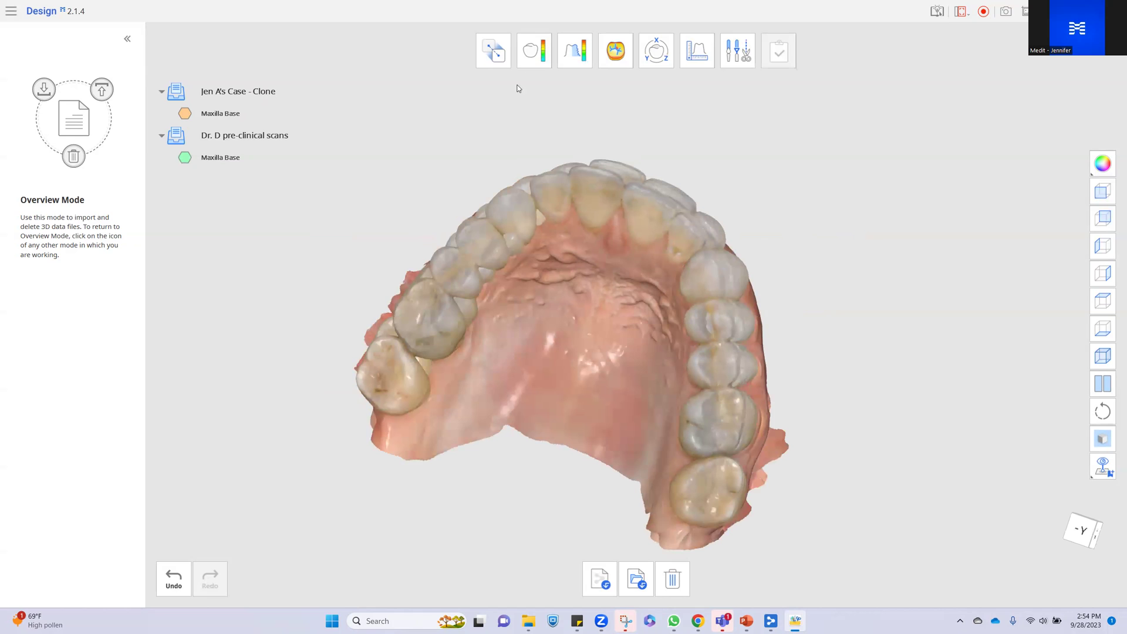
pyautogui.click(494, 54)
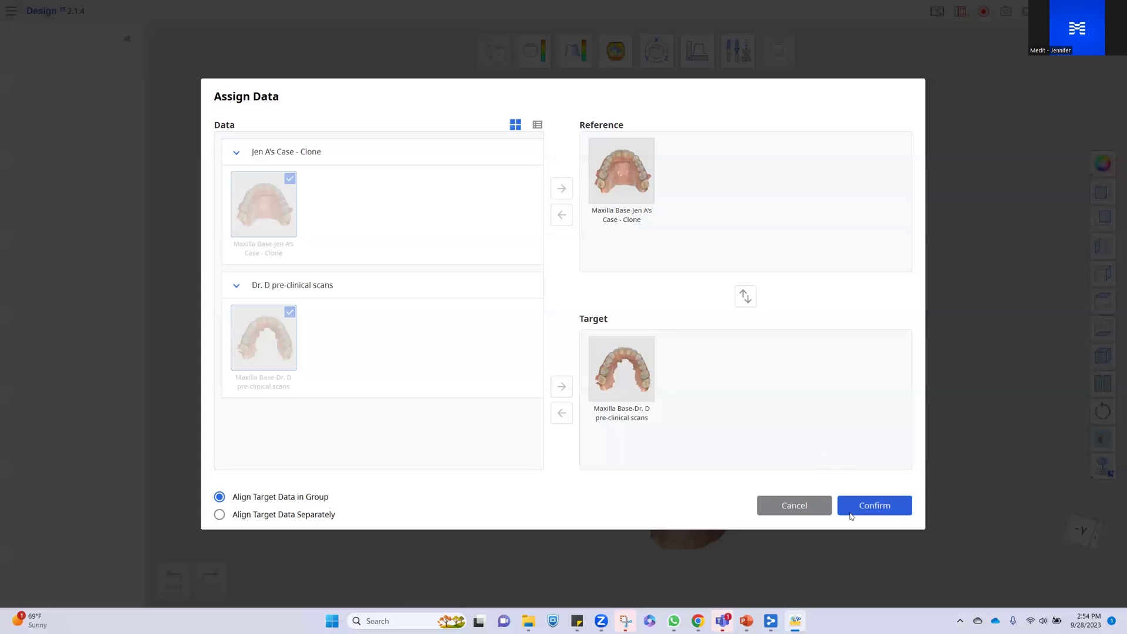
pyautogui.click(875, 507)
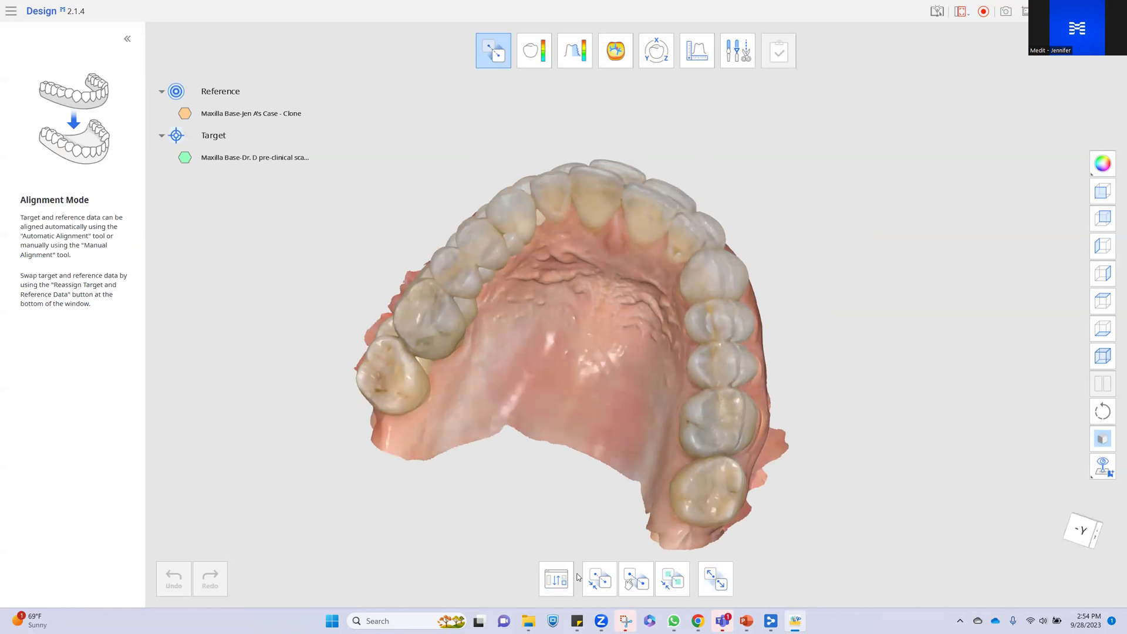
# Run Automatic Alignment on the two maxilla scans and return to Overview Mode.
pyautogui.click(733, 580)
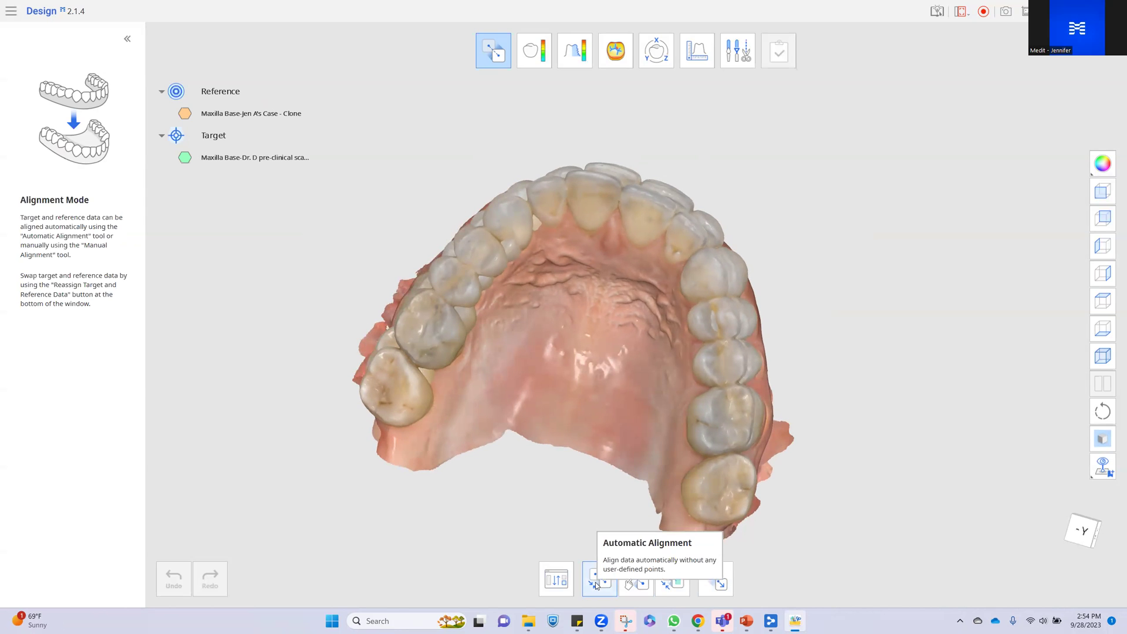
pyautogui.click(596, 585)
pyautogui.moveTo(601, 321); pyautogui.dragTo(733, 326, button='right')
pyautogui.moveTo(733, 325); pyautogui.dragTo(611, 311, button='middle')
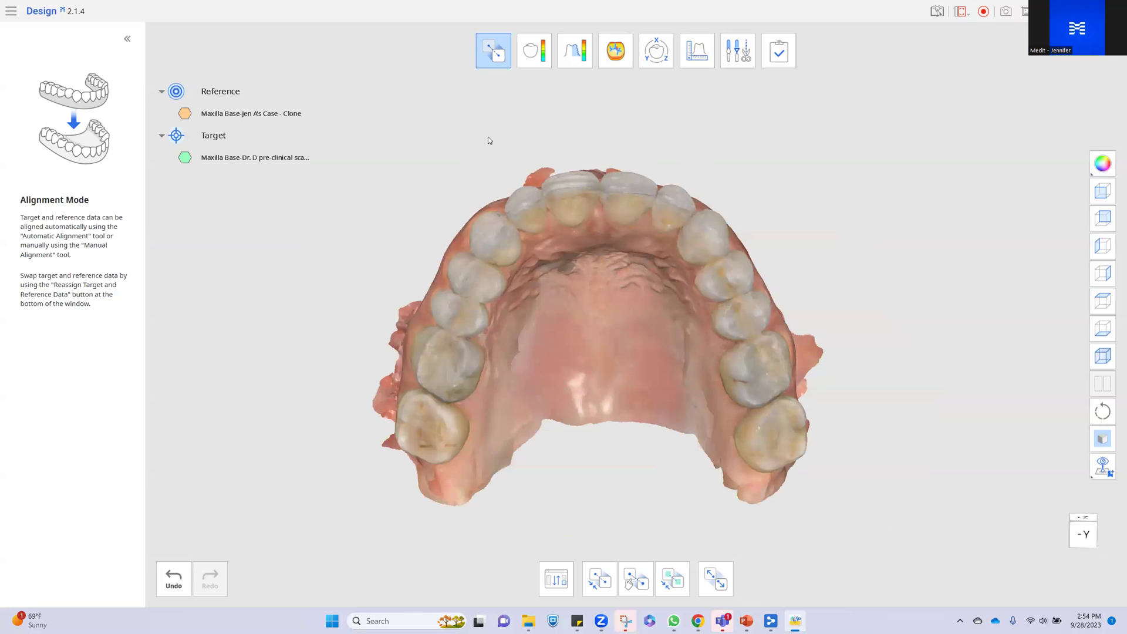
pyautogui.click(495, 54)
# Change the data display mode to Monochrome and inspect how the two aligned maxilla scans overlap.
pyautogui.moveTo(532, 121); pyautogui.dragTo(562, 279, button='right')
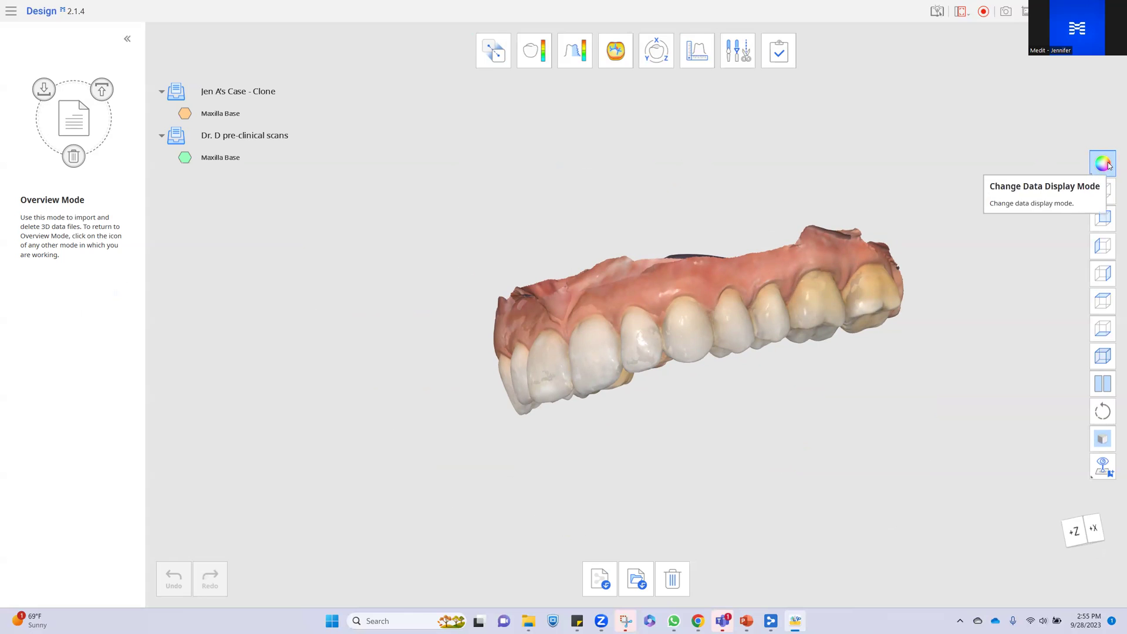
pyautogui.click(1109, 166)
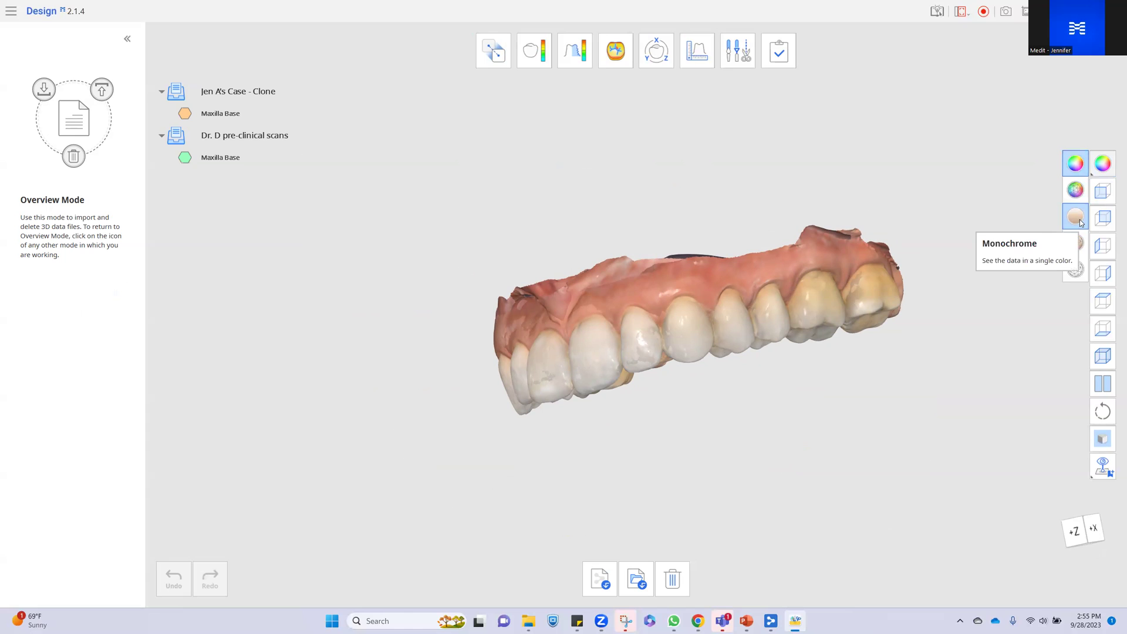
pyautogui.click(1081, 221)
pyautogui.moveTo(700, 219); pyautogui.dragTo(555, 268, button='right')
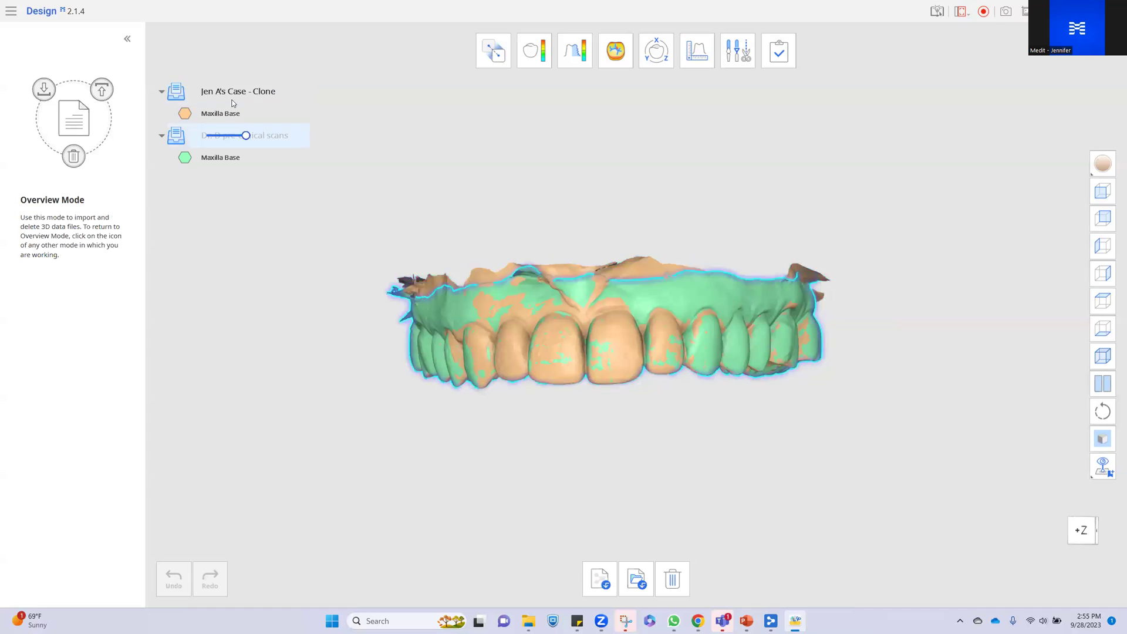
pyautogui.moveTo(446, 252); pyautogui.dragTo(493, 258, button='right')
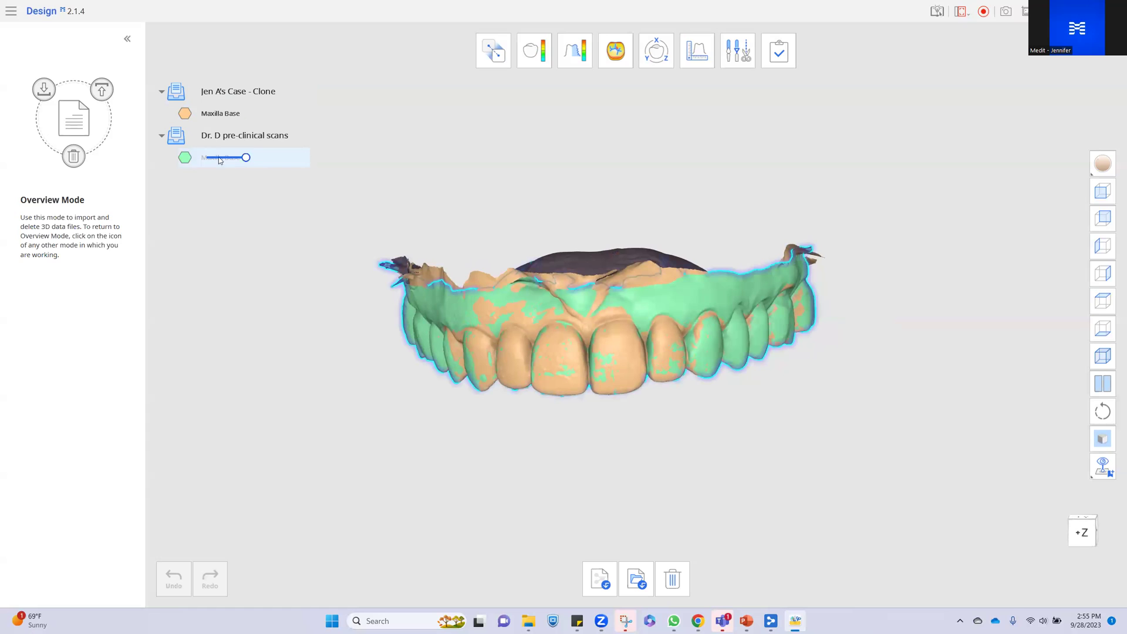
pyautogui.moveTo(587, 276); pyautogui.dragTo(638, 250, button='right')
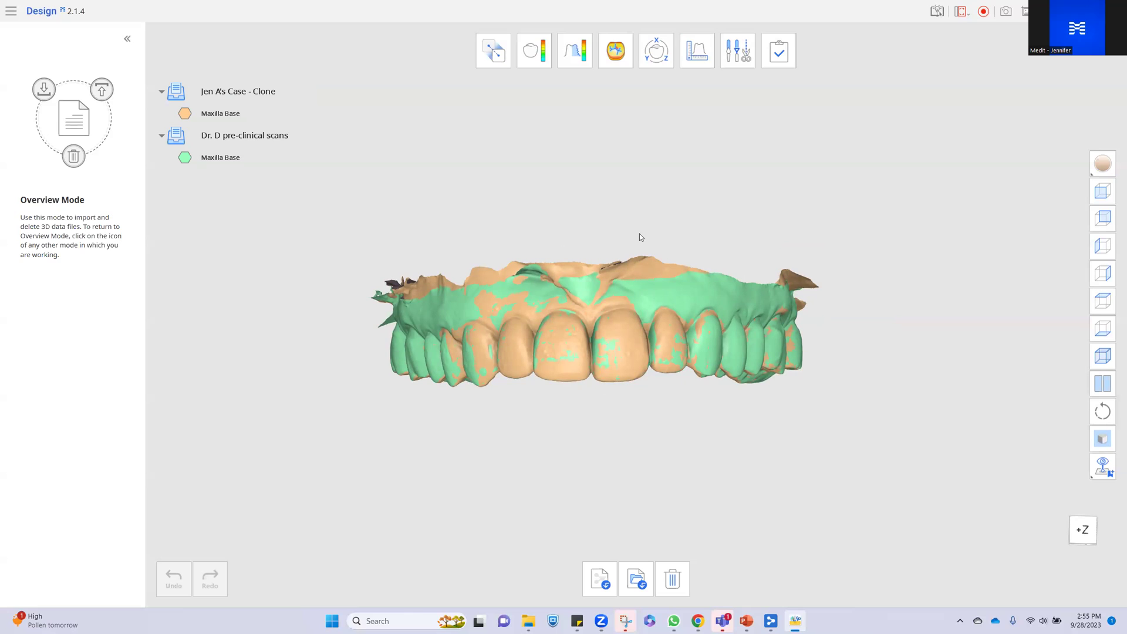
# Display the deviation map between the two maxilla scans and inspect it from the front, occlusal and side views.
pyautogui.click(539, 55)
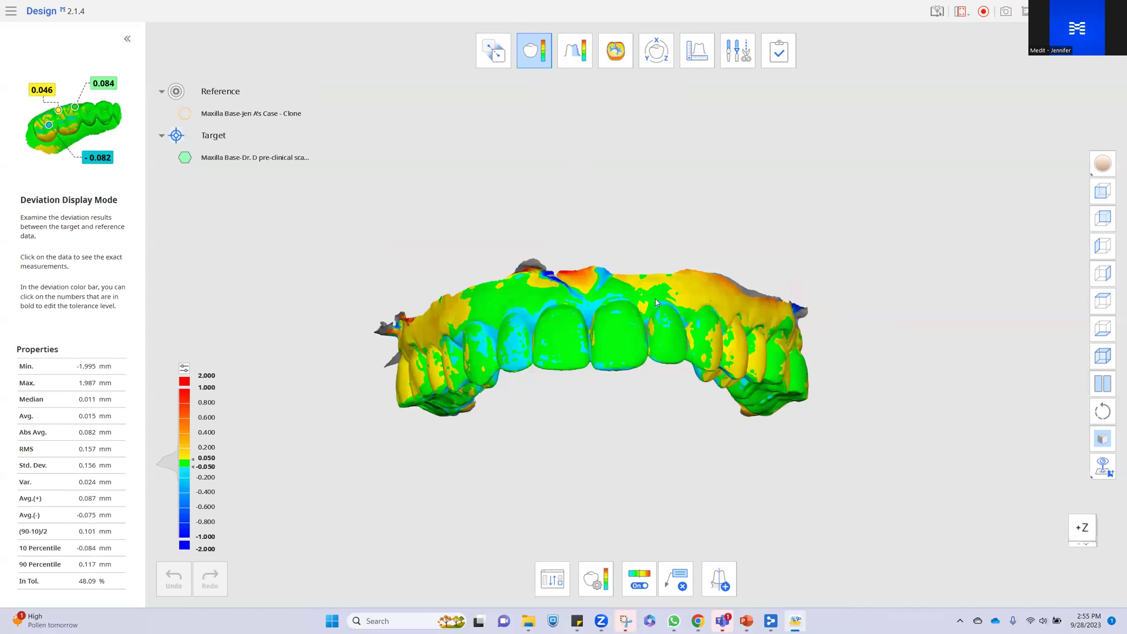
pyautogui.moveTo(655, 301); pyautogui.dragTo(612, 238, button='right')
pyautogui.moveTo(666, 278); pyautogui.dragTo(582, 329, button='right')
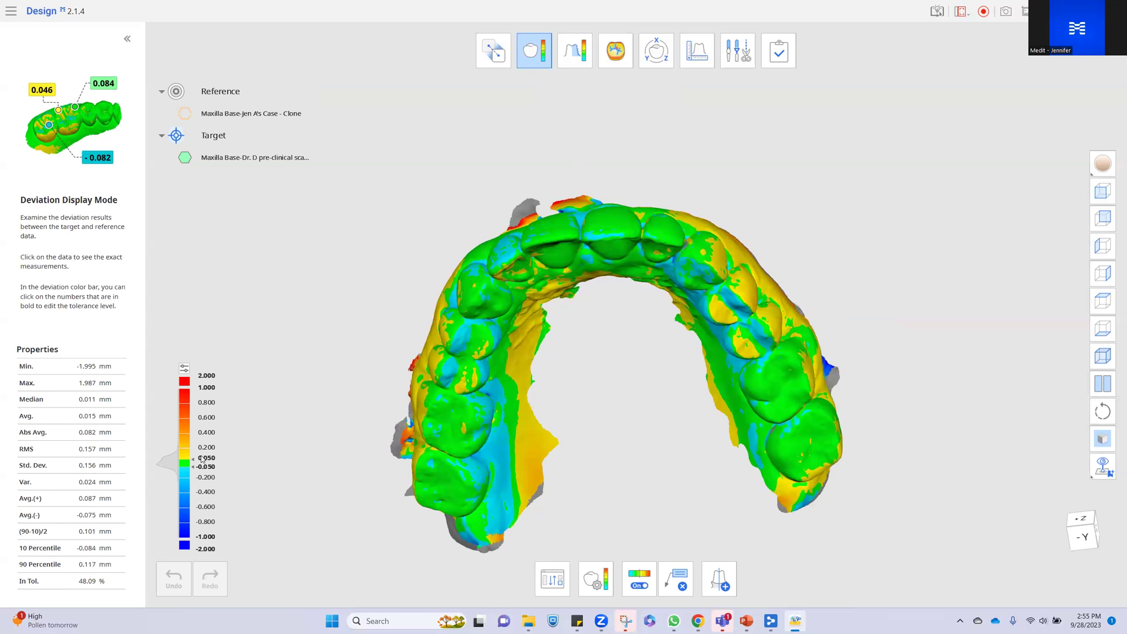
pyautogui.moveTo(668, 282); pyautogui.dragTo(529, 303, button='right')
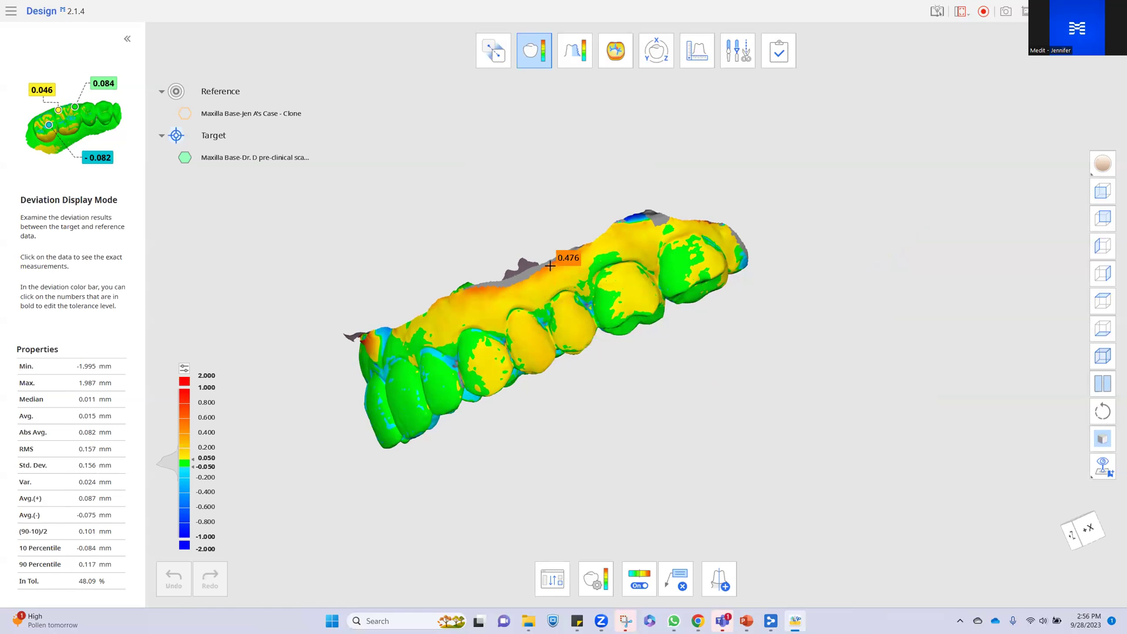
pyautogui.moveTo(578, 320); pyautogui.dragTo(529, 283, button='right')
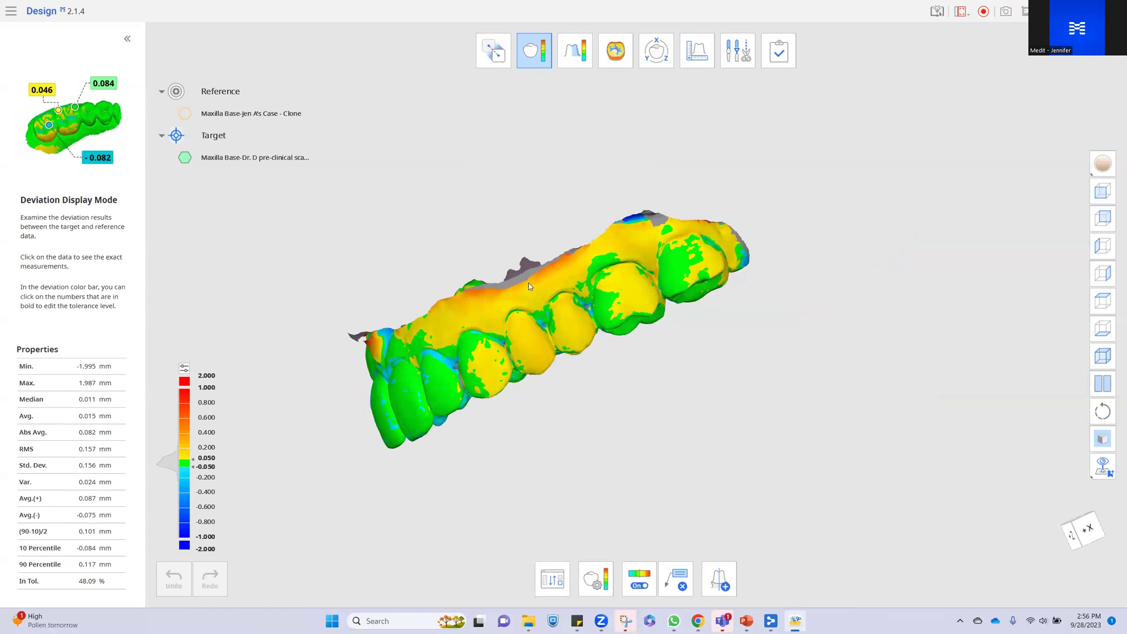
# Create a section from the gum down through the second premolar on the deviation map.
pyautogui.click(730, 580)
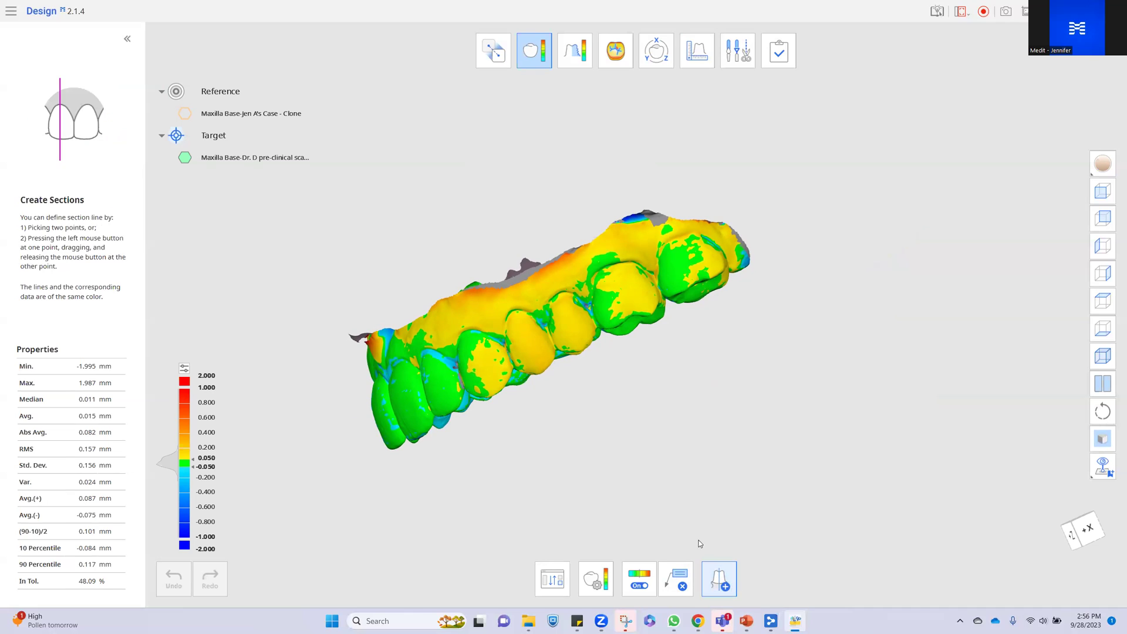
pyautogui.moveTo(537, 235); pyautogui.dragTo(555, 284)
pyautogui.moveTo(567, 327); pyautogui.dragTo(595, 390)
# Examine the section lines through the premolar against the deviation colours from several angles.
pyautogui.moveTo(499, 333); pyautogui.dragTo(617, 360, button='right')
pyautogui.scroll(5, 613, 352)
pyautogui.moveTo(633, 399); pyautogui.dragTo(780, 270, button='right')
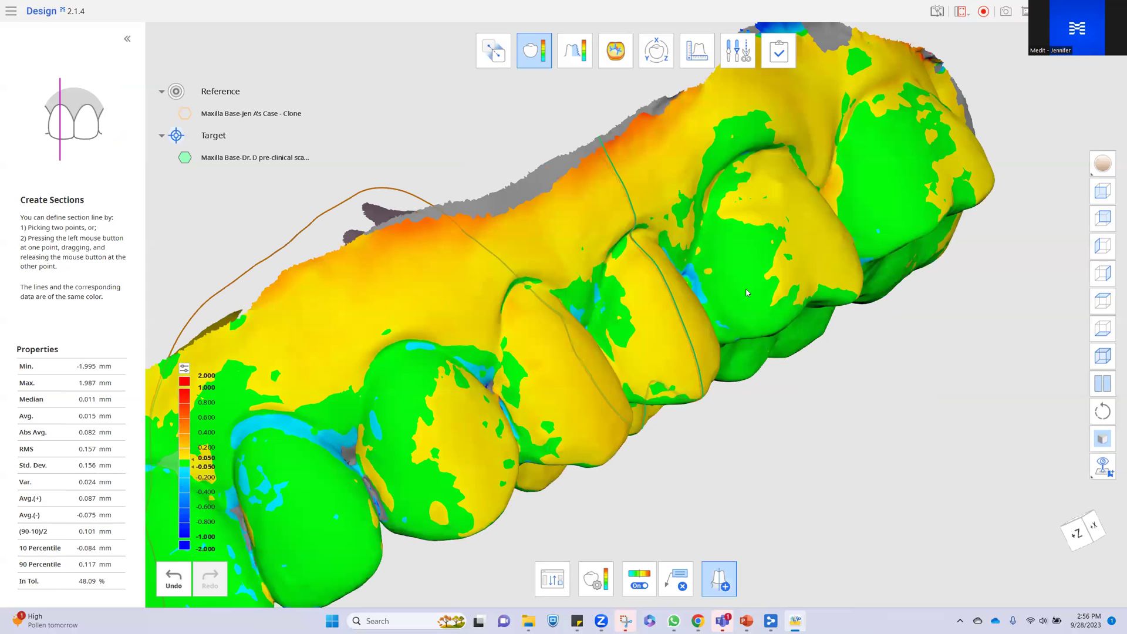
pyautogui.moveTo(680, 255); pyautogui.dragTo(401, 321, button='right')
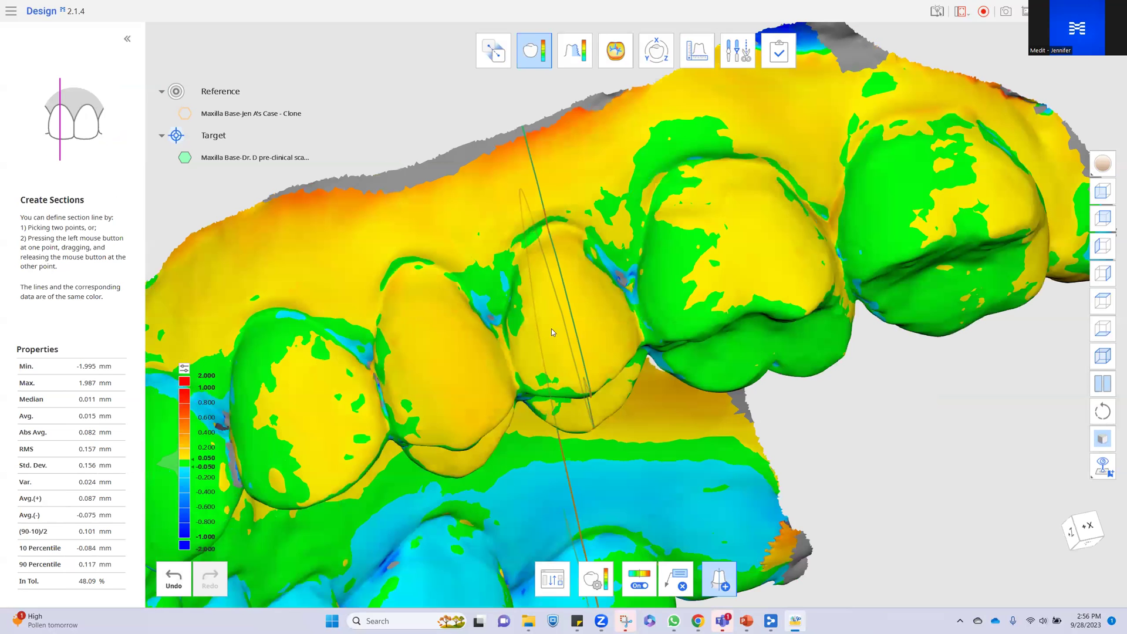
pyautogui.moveTo(485, 340); pyautogui.dragTo(634, 324, button='right')
pyautogui.moveTo(540, 338); pyautogui.dragTo(583, 338, button='right')
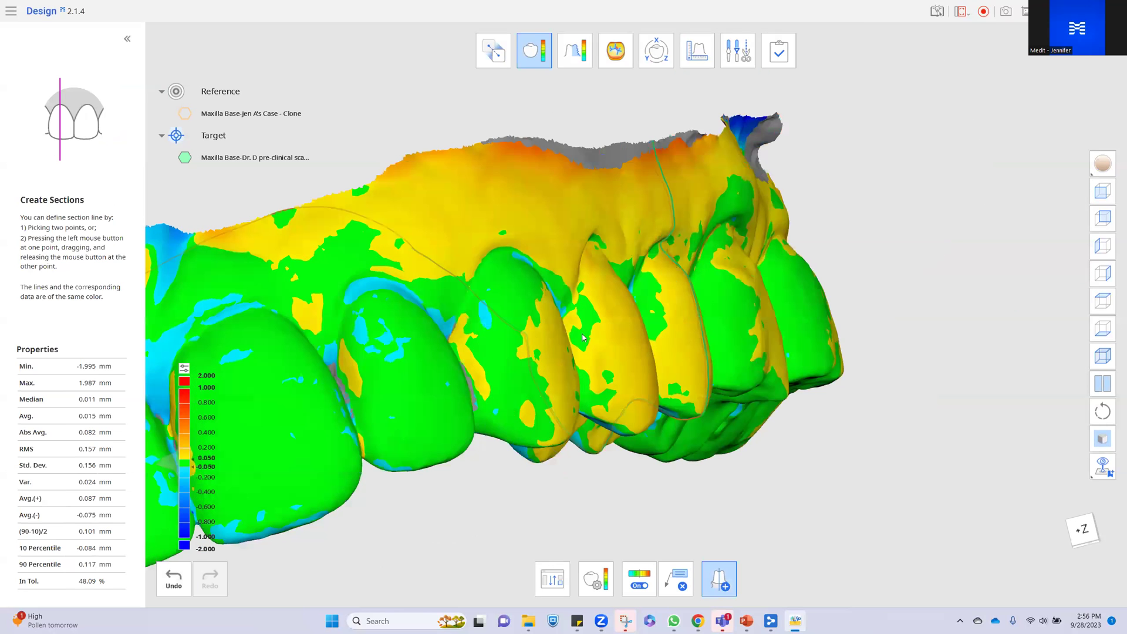
pyautogui.scroll(2, 710, 208)
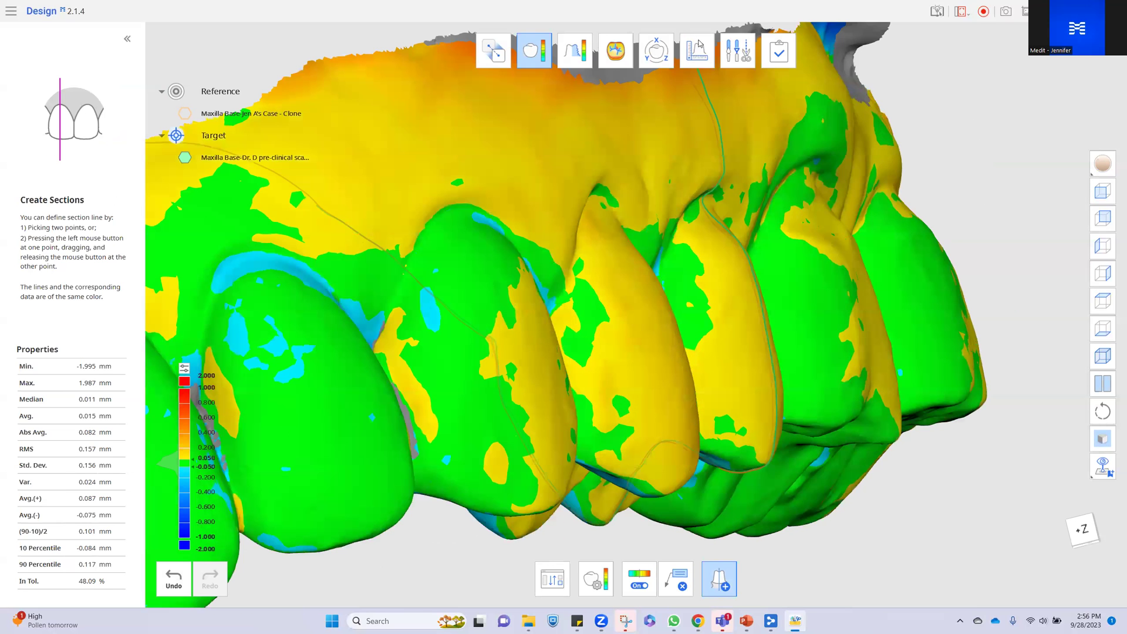
pyautogui.moveTo(720, 214); pyautogui.dragTo(778, 216, button='right')
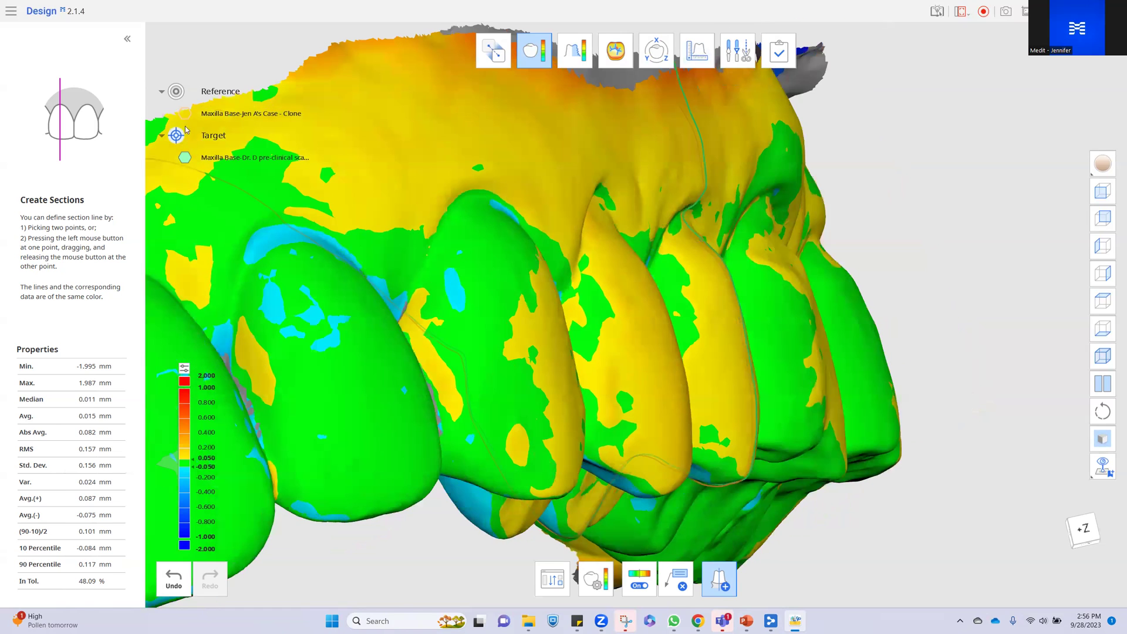
# Hide the target Maxilla Base scan along with the reference to isolate the section outlines, and compare them up close.
pyautogui.click(185, 157)
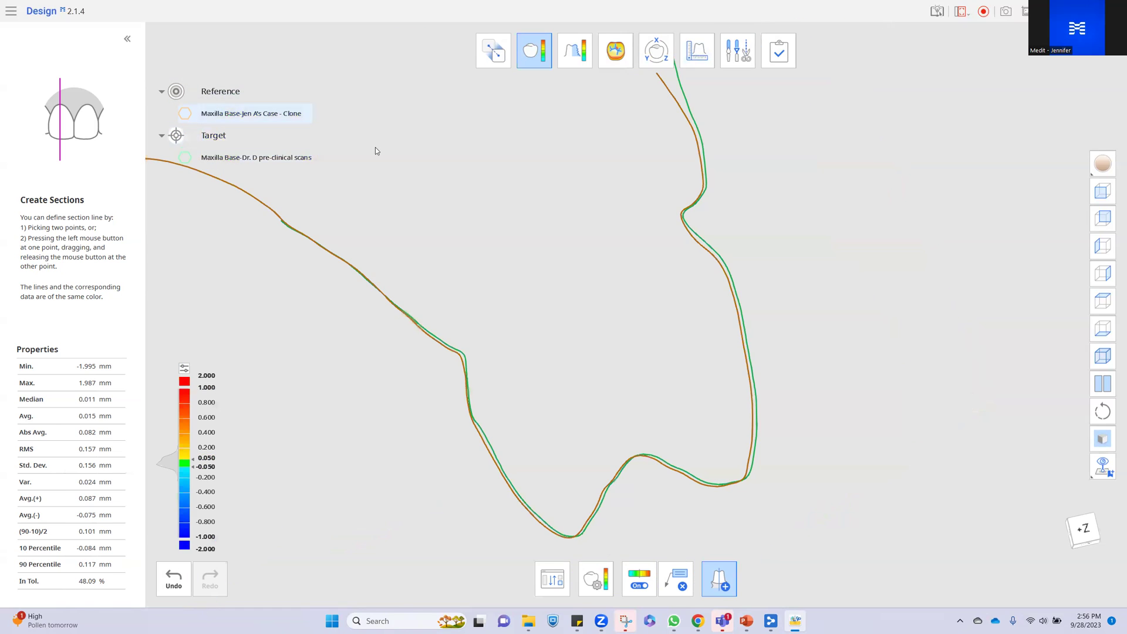
pyautogui.click(188, 114)
pyautogui.click(186, 114)
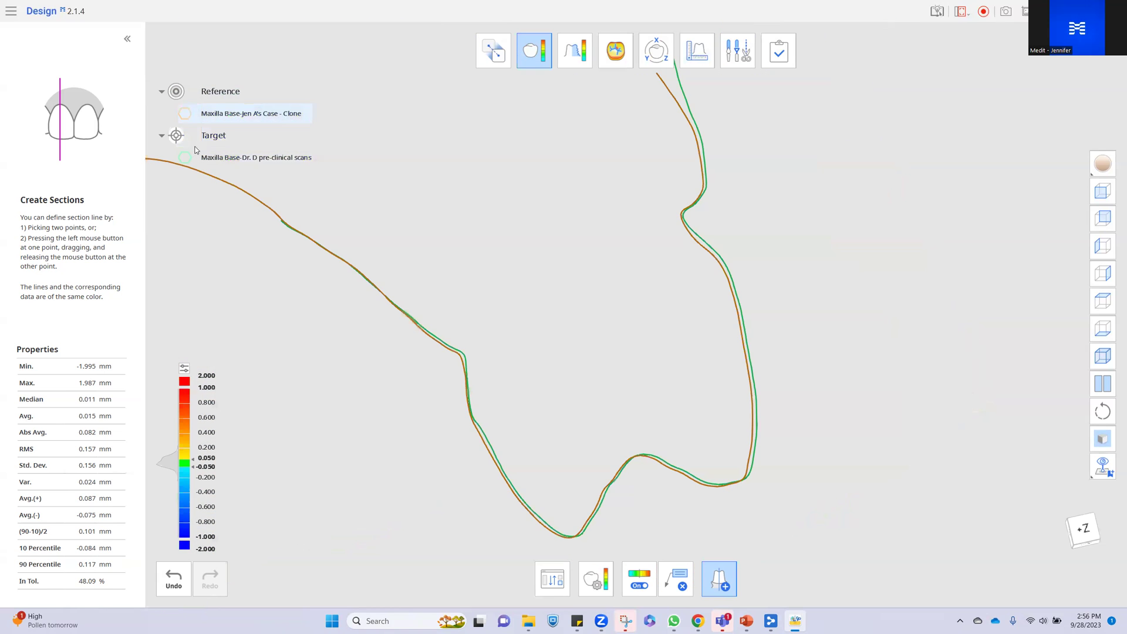
pyautogui.click(186, 157)
pyautogui.click(185, 158)
pyautogui.click(186, 113)
pyautogui.click(186, 114)
pyautogui.scroll(5, 483, 236)
pyautogui.scroll(-5, 574, 264)
pyautogui.moveTo(563, 261); pyautogui.dragTo(554, 268, button='right')
pyautogui.moveTo(573, 257); pyautogui.dragTo(554, 274, button='middle')
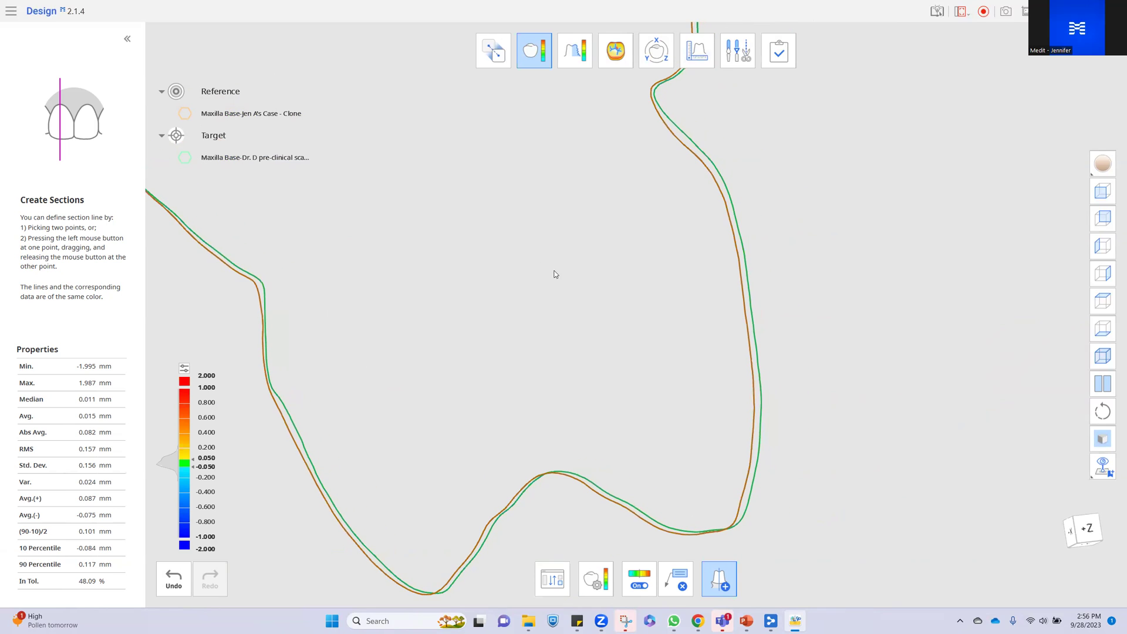
# Enter Measurement Mode and hide both Maxilla Base scans, leaving only the section lines displayed.
pyautogui.click(697, 54)
pyautogui.click(709, 56)
pyautogui.click(701, 57)
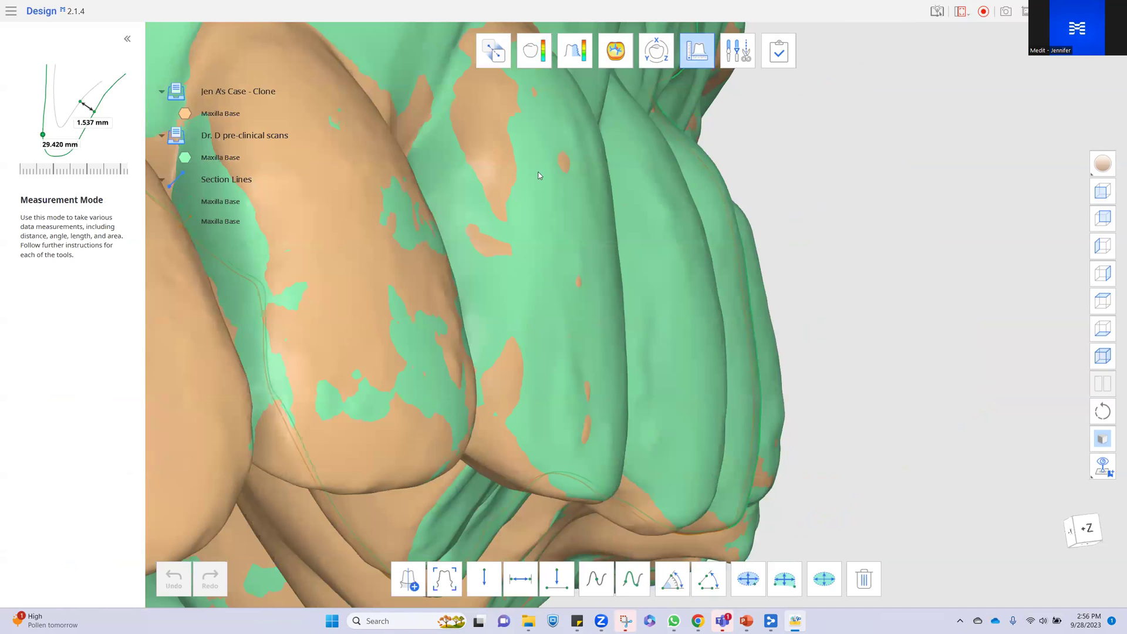
pyautogui.click(185, 114)
pyautogui.click(185, 158)
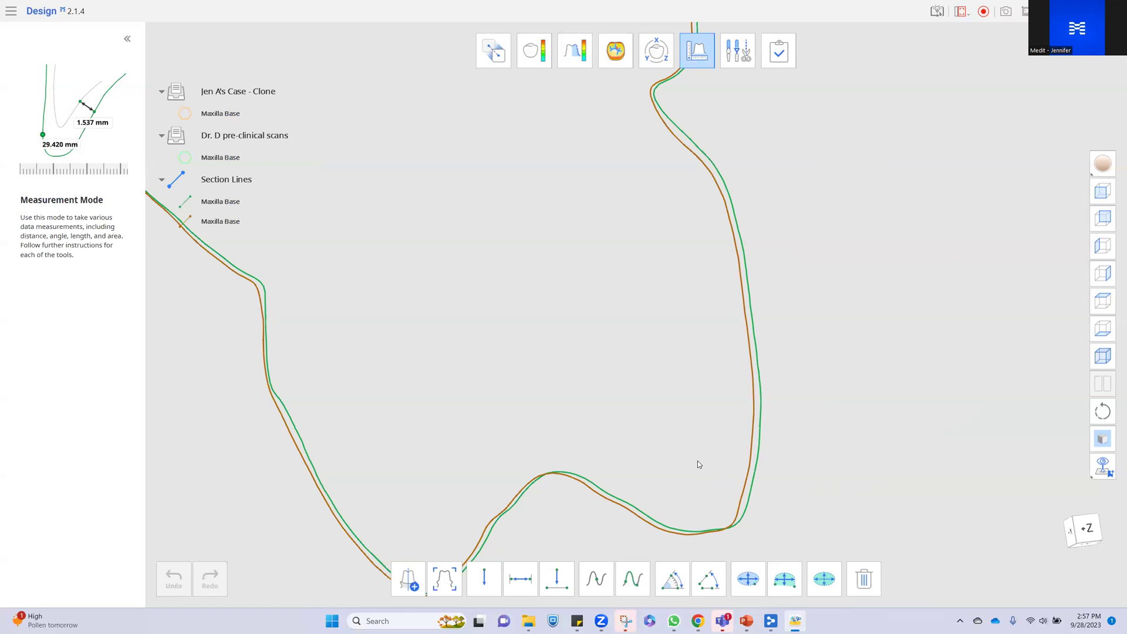
# Measure the two-point distance between the green and orange section lines along the tooth's outer surface.
pyautogui.click(516, 590)
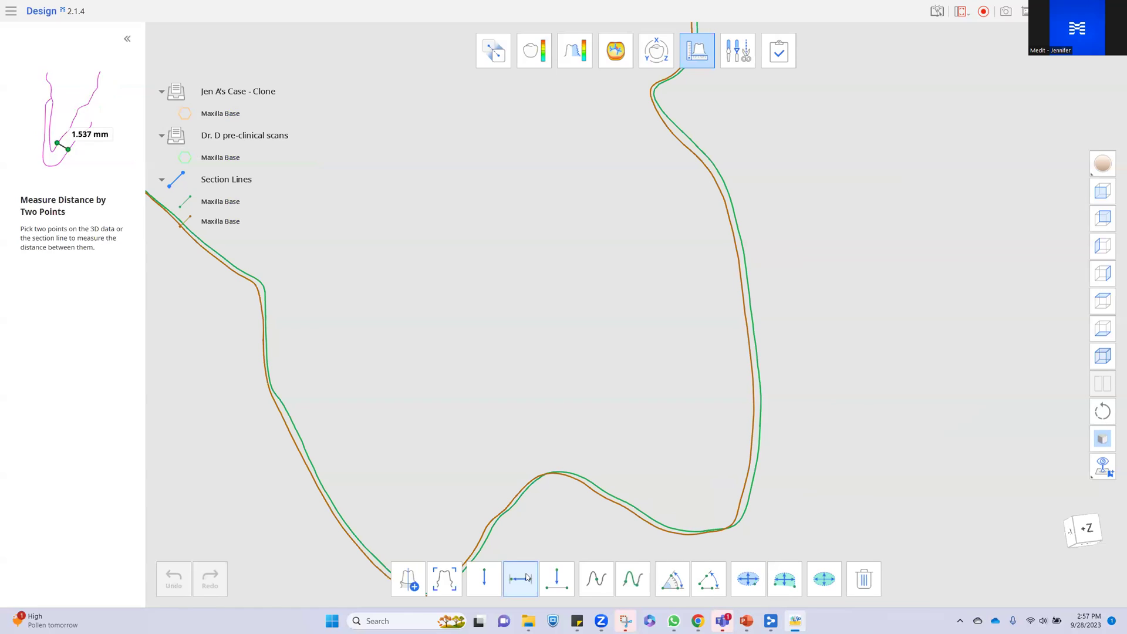
pyautogui.click(751, 310)
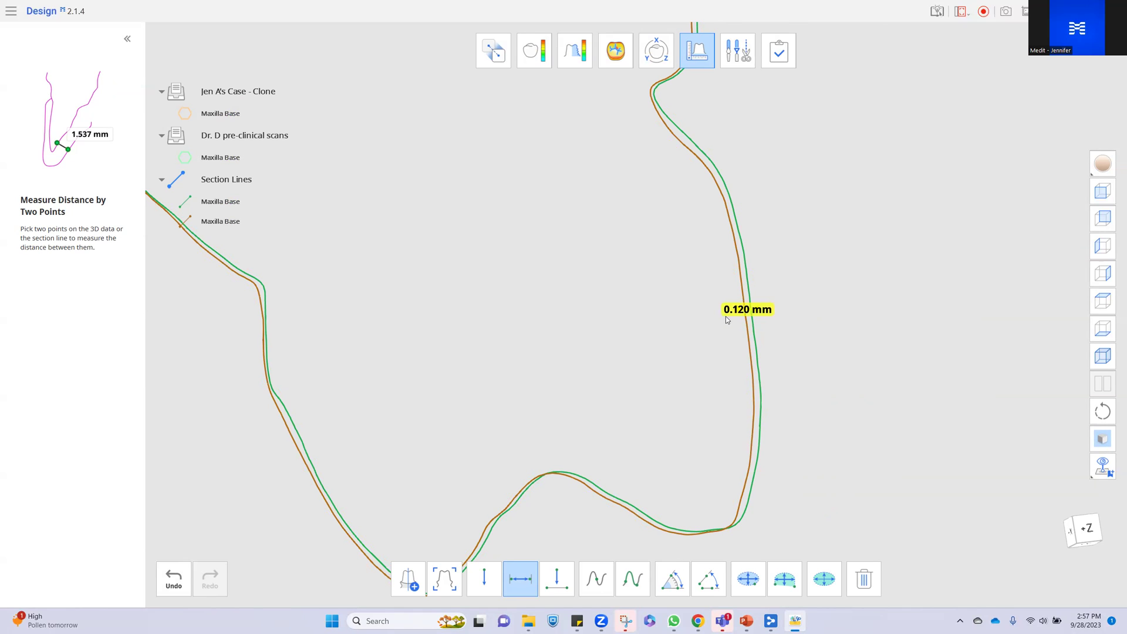
pyautogui.moveTo(865, 345); pyautogui.dragTo(841, 374, button='right')
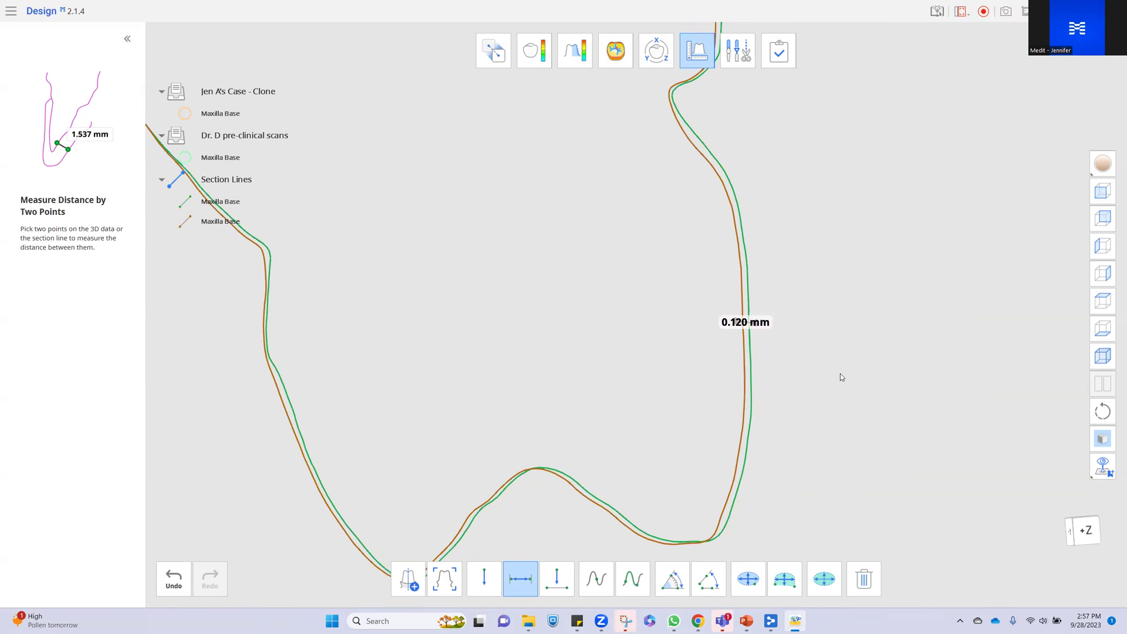